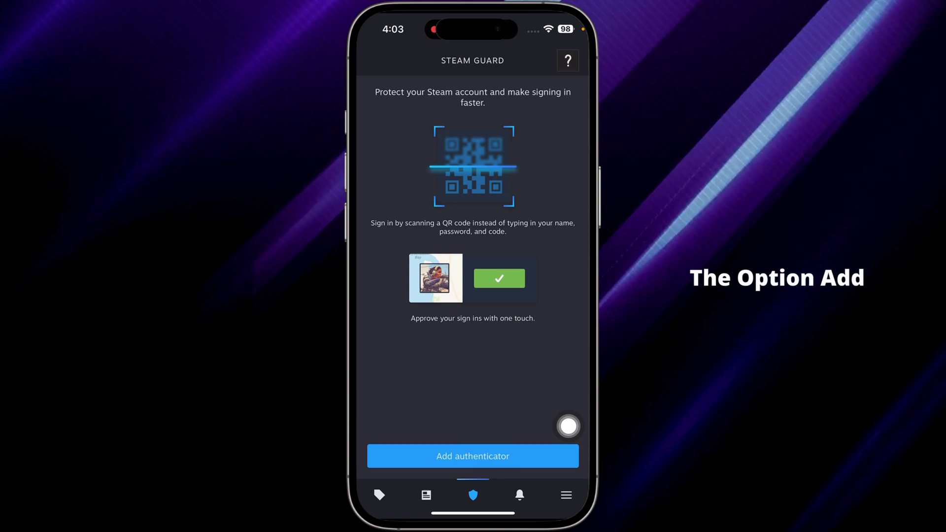
# - Begin adding the Steam Guard mobile authenticator to the account
pyautogui.click(535, 451)
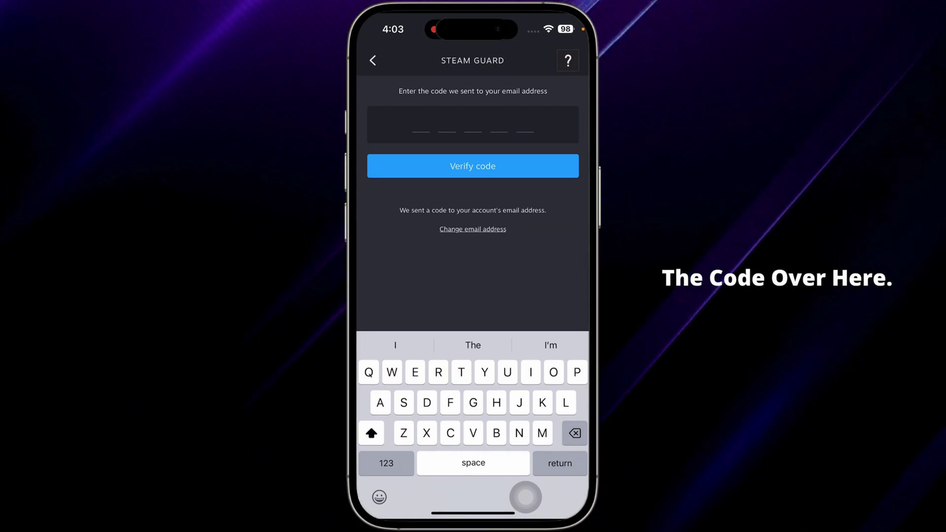
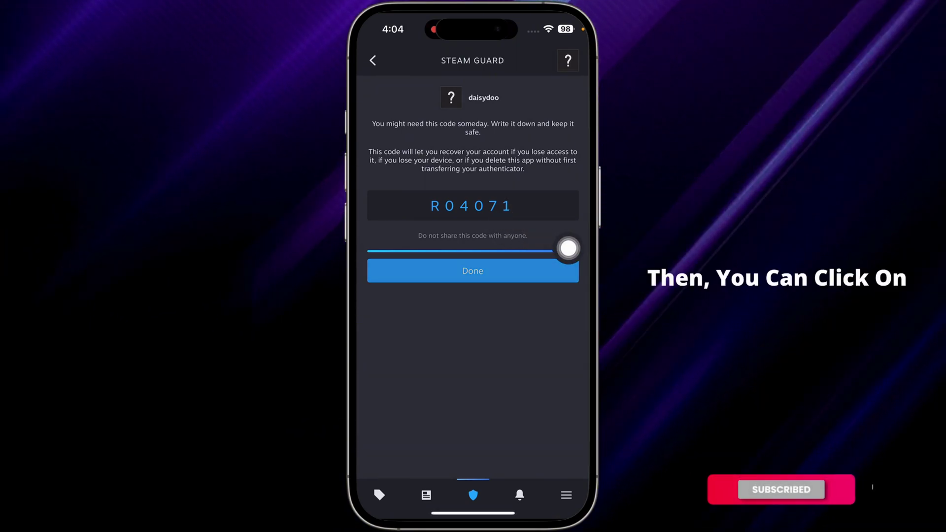
pyautogui.click(562, 261)
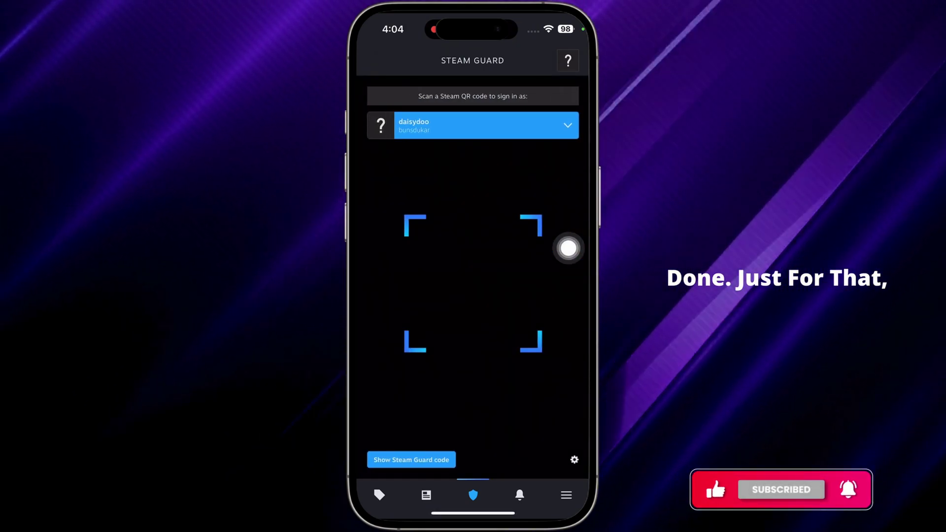